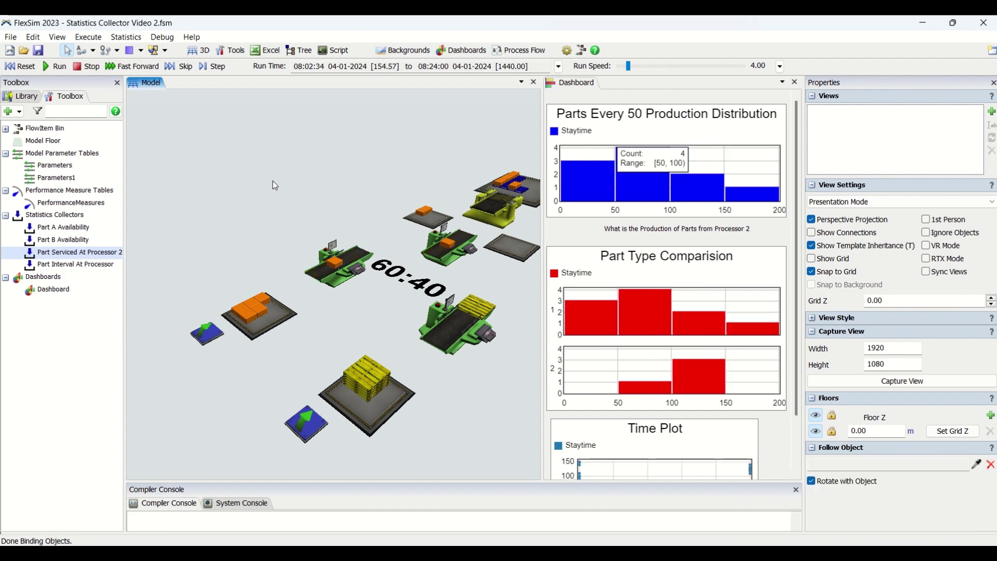
Select the blue Parts Every 50 Production Distribution histogram on the Dashboard to show its data and bar properties.
{"action": "left_click", "coordinate": [653, 134]}
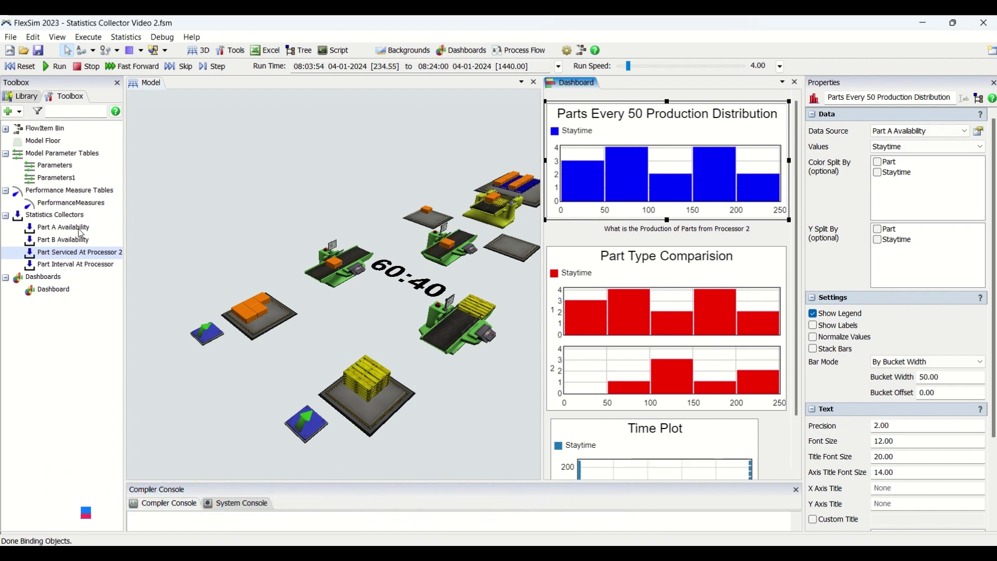
{"action": "left_click", "coordinate": [466, 50]}
{"action": "left_click", "coordinate": [315, 152]}
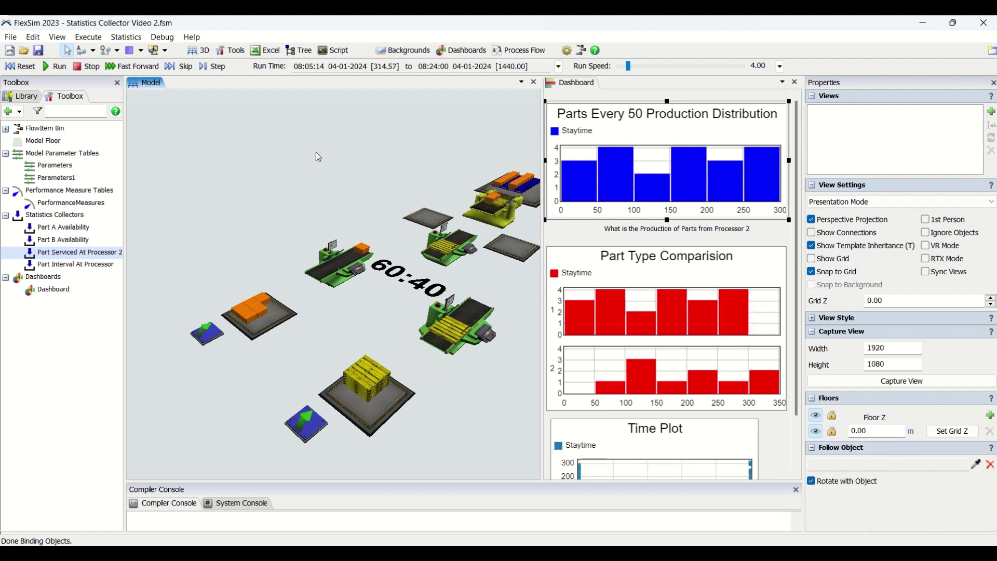
{"action": "double_click", "coordinate": [572, 96]}
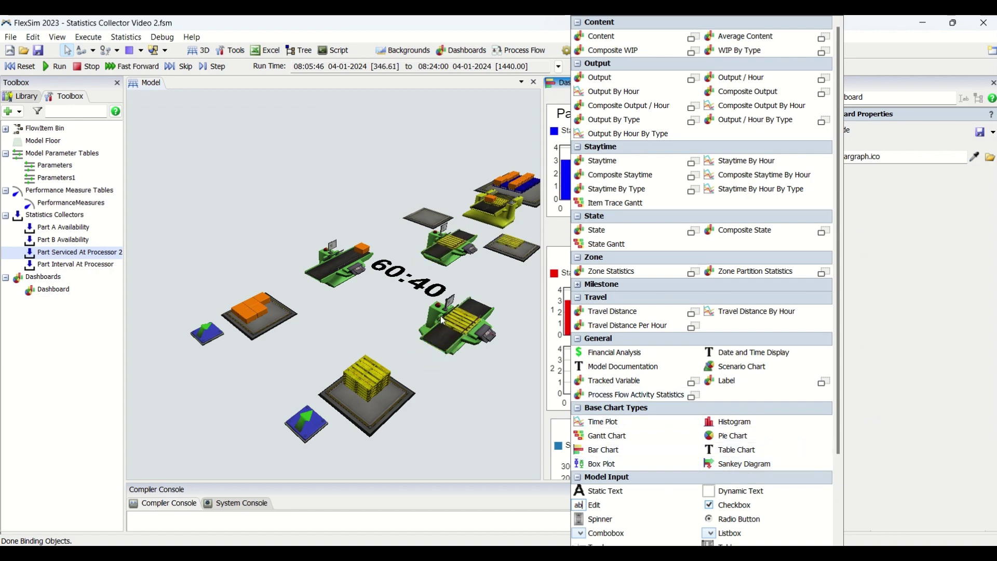
{"action": "key", "text": "Escape"}
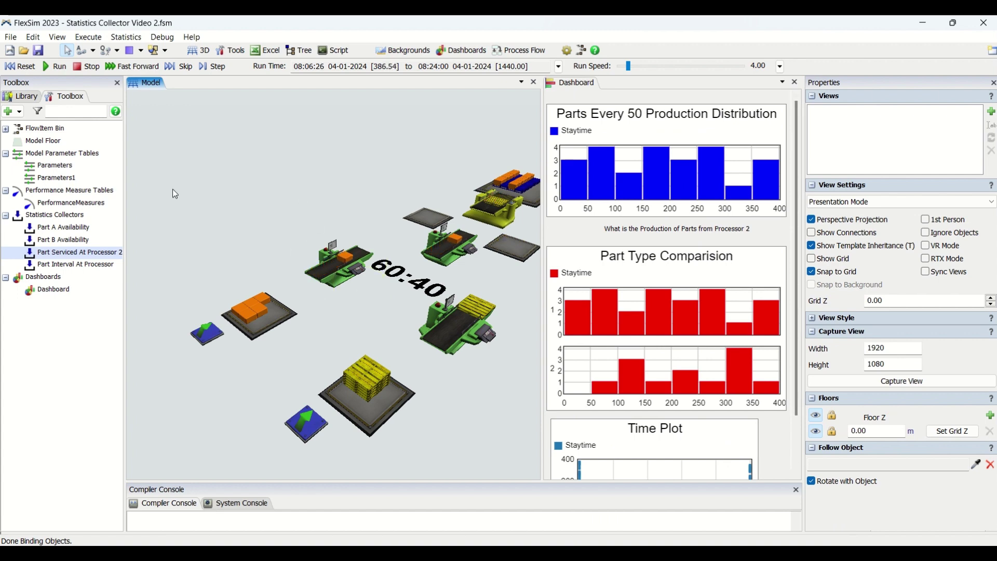
{"action": "right_click", "coordinate": [91, 256]}
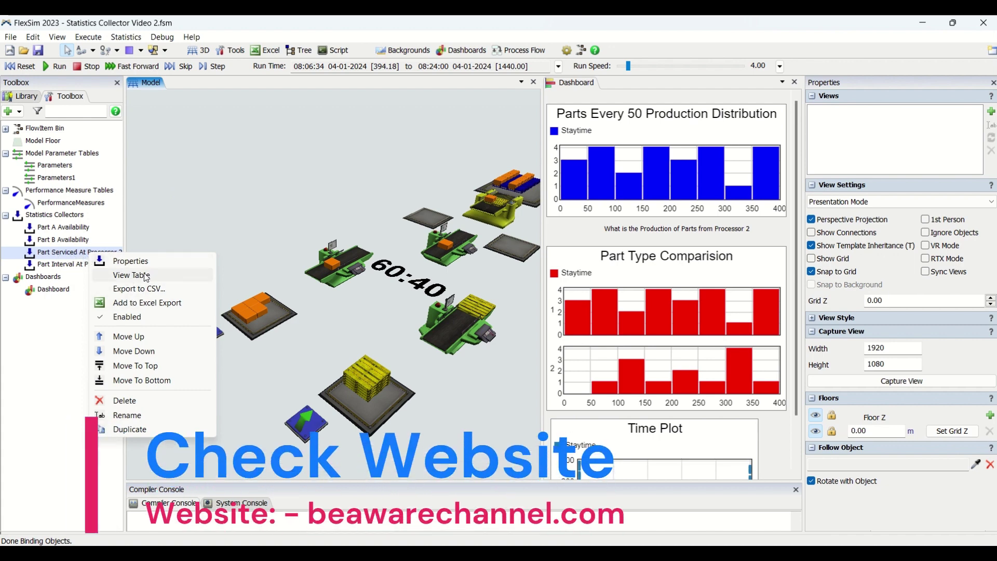
{"action": "left_click", "coordinate": [131, 275]}
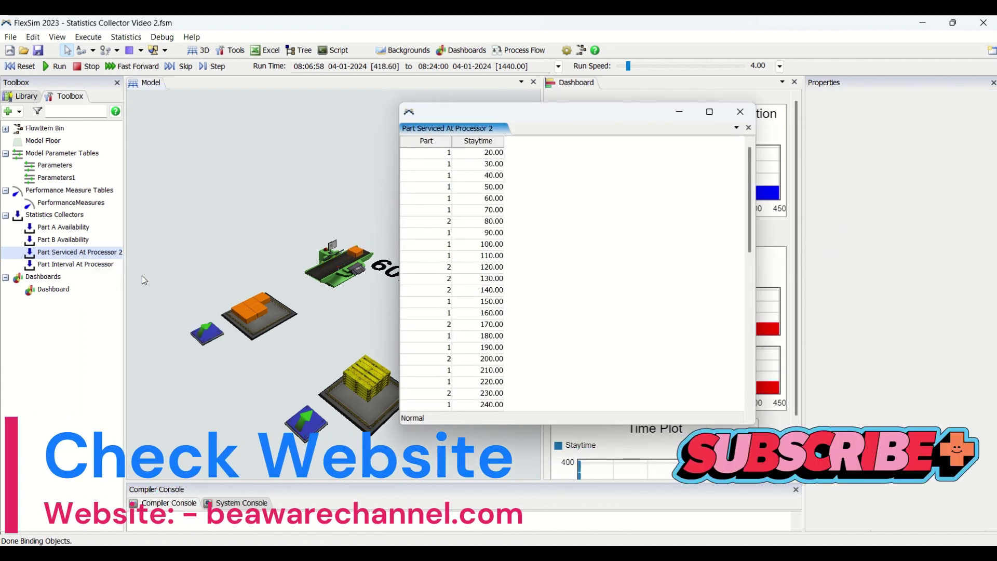
{"action": "scroll", "coordinate": [585, 259], "scroll_direction": "down", "scroll_amount": 4}
{"action": "scroll", "coordinate": [585, 260], "scroll_direction": "down", "scroll_amount": 5}
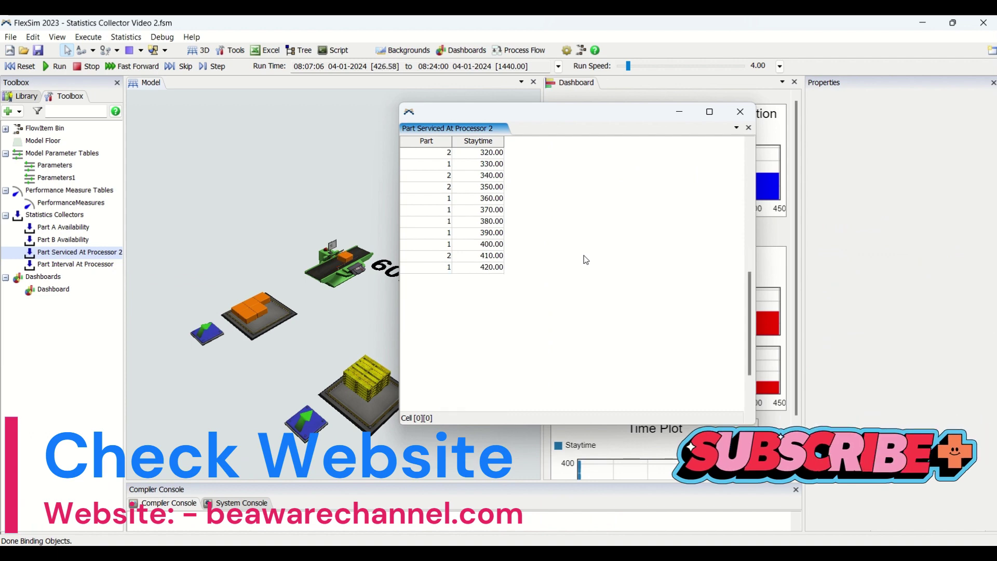
{"action": "scroll", "coordinate": [585, 259], "scroll_direction": "down", "scroll_amount": 3}
{"action": "scroll", "coordinate": [584, 259], "scroll_direction": "up", "scroll_amount": 2}
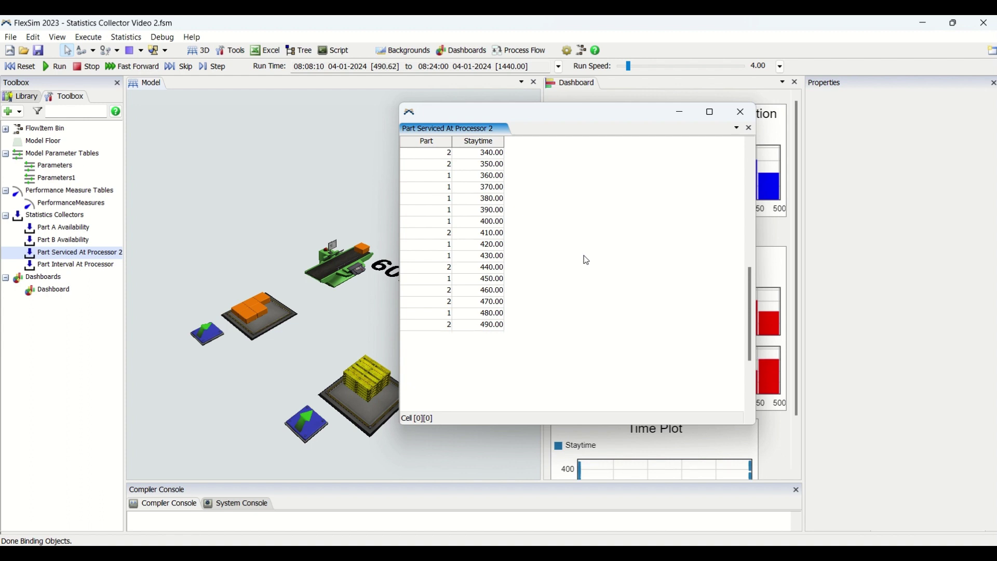
{"action": "left_click_drag", "start_coordinate": [594, 114], "coordinate": [339, 106]}
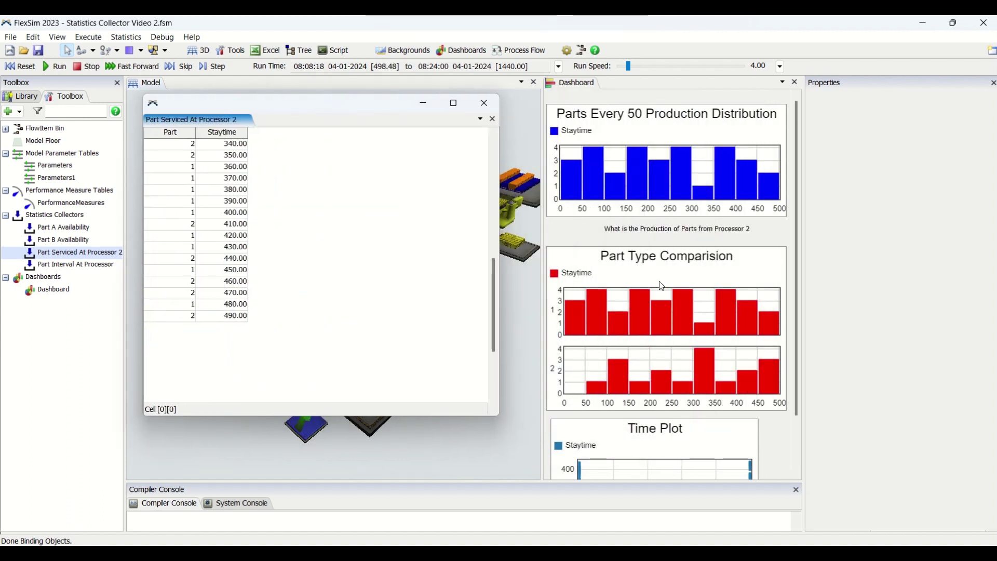
{"action": "left_click", "coordinate": [746, 271]}
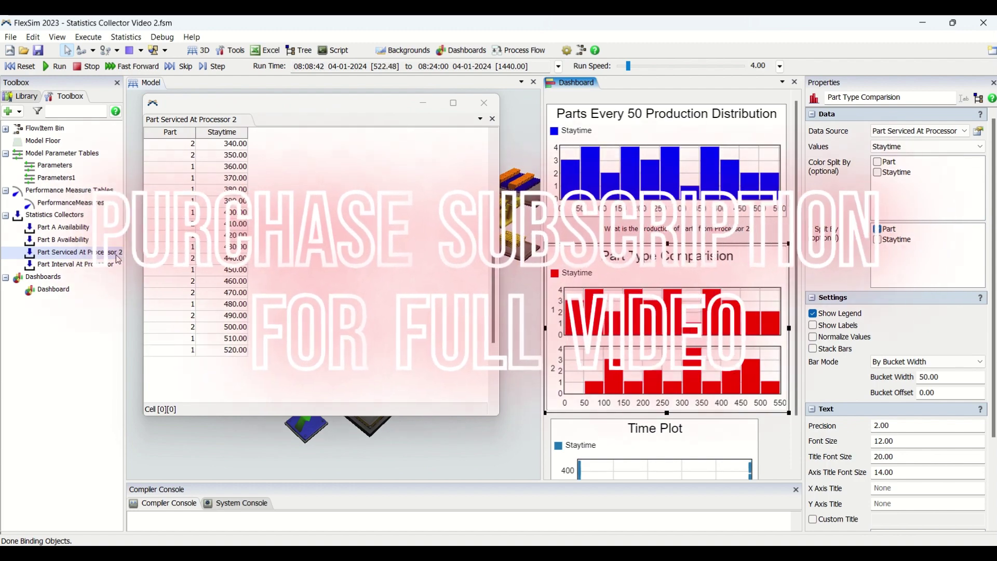
{"action": "left_click", "coordinate": [151, 82]}
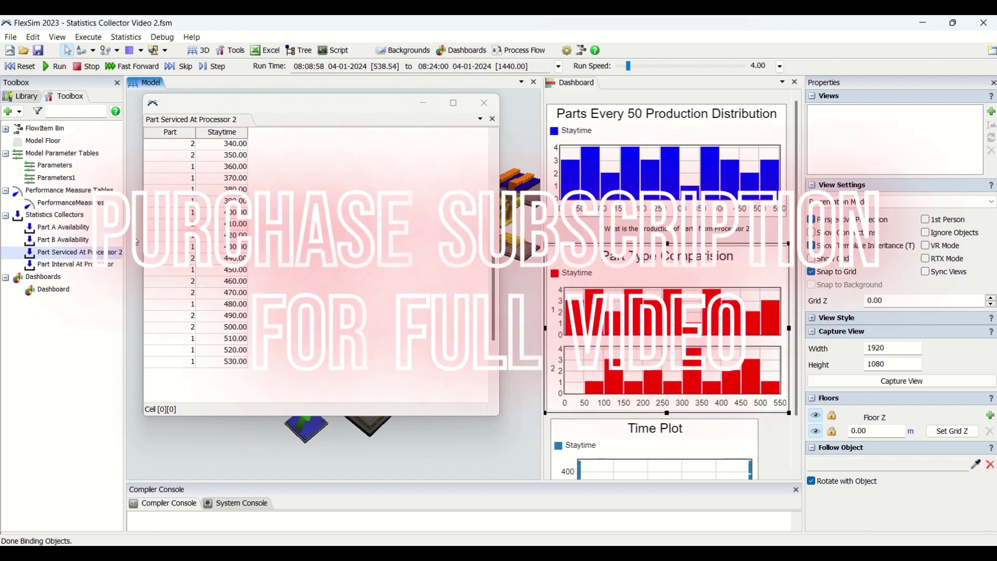
{"action": "left_click", "coordinate": [482, 103]}
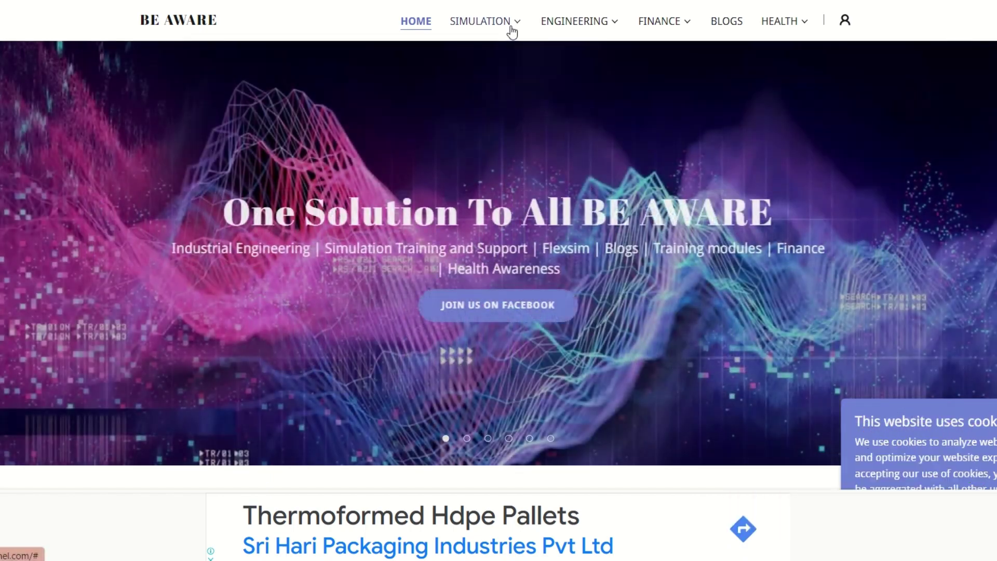
{"action": "mouse_move", "coordinate": [484, 21]}
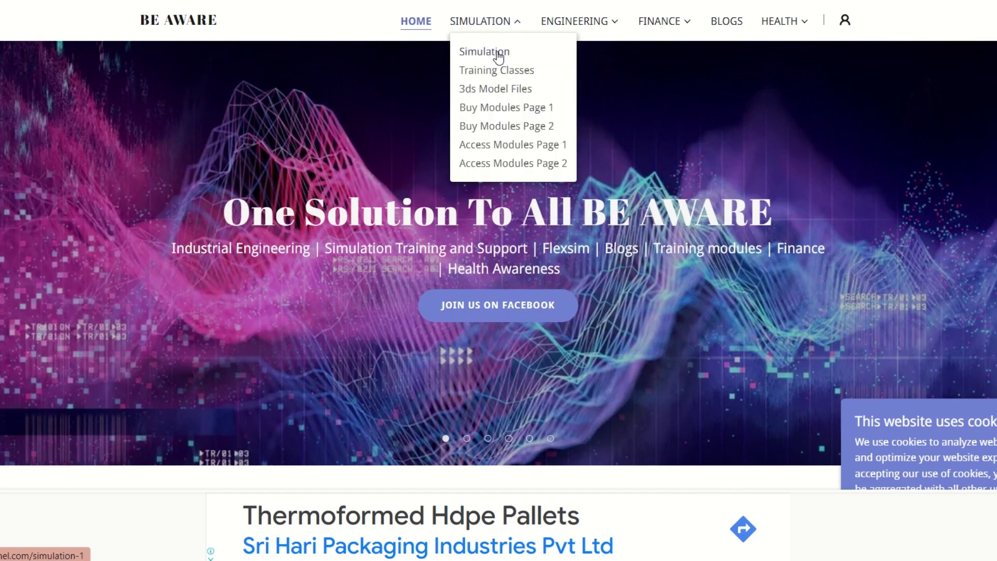
On beawarechannel.com's Simulation page, expand all three subscription plans' activation details.
{"action": "left_click", "coordinate": [497, 51]}
{"action": "scroll", "coordinate": [513, 183], "scroll_direction": "down", "scroll_amount": 5}
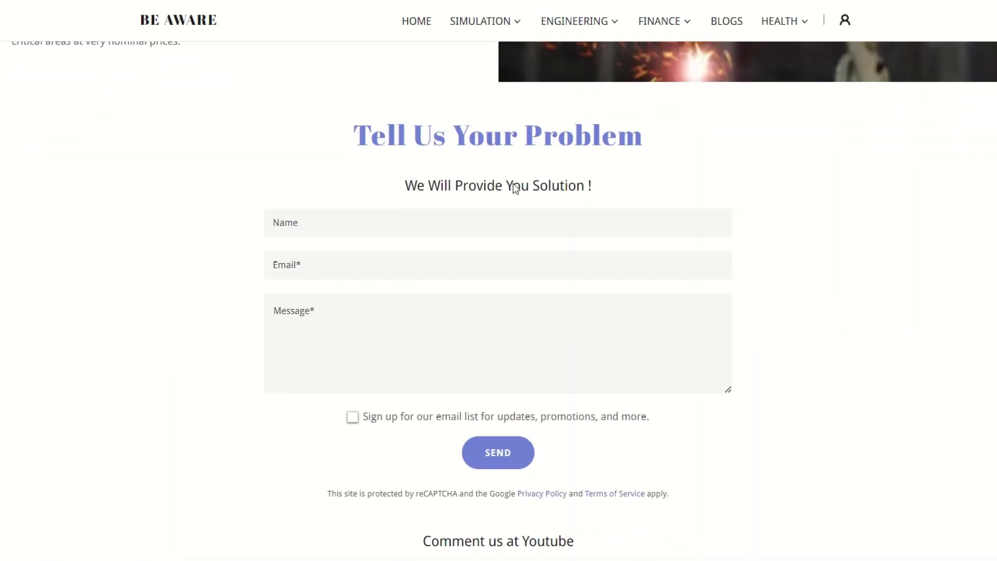
{"action": "scroll", "coordinate": [513, 183], "scroll_direction": "down", "scroll_amount": 5}
{"action": "scroll", "coordinate": [512, 183], "scroll_direction": "down", "scroll_amount": 3}
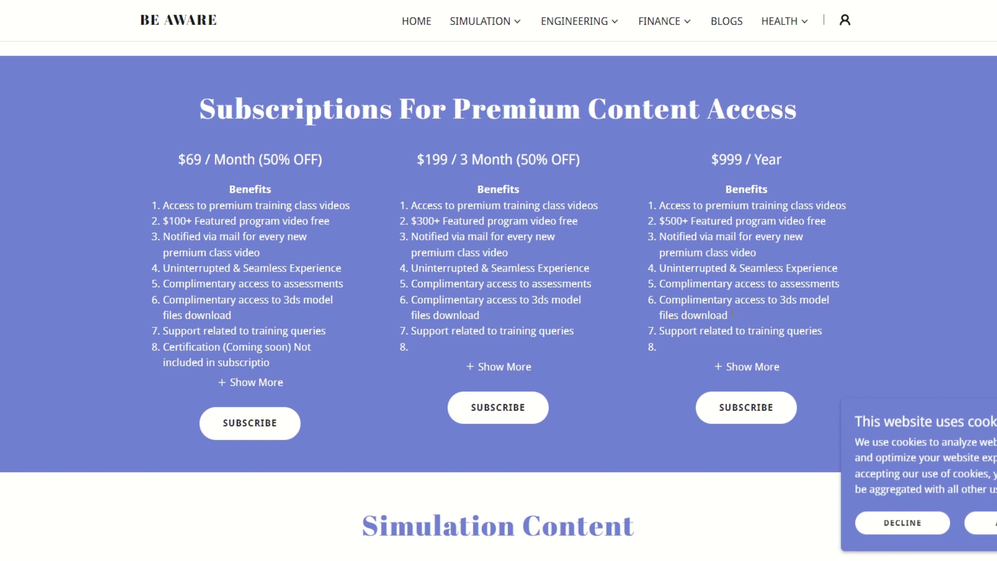
{"action": "left_click", "coordinate": [251, 381]}
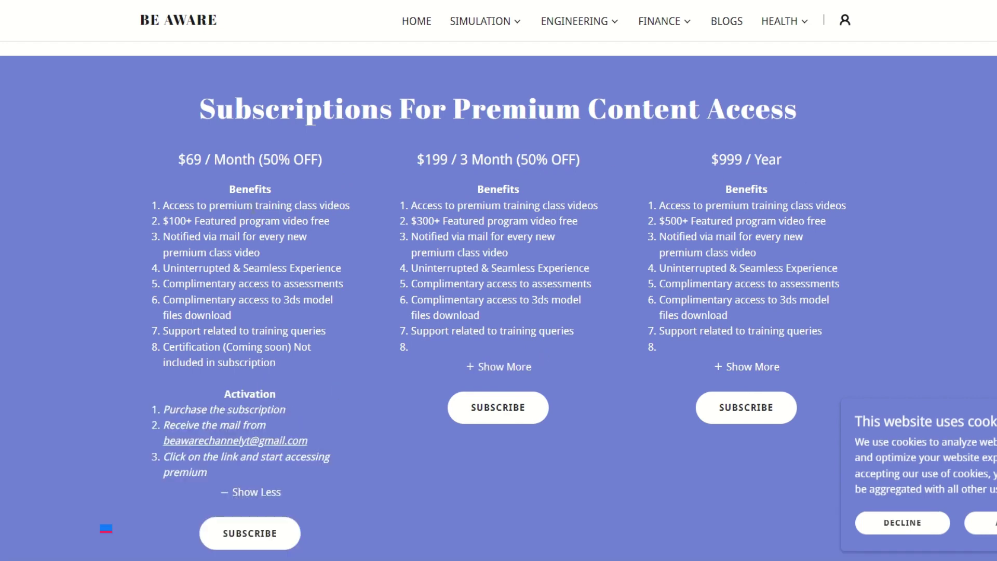
{"action": "left_click", "coordinate": [499, 366]}
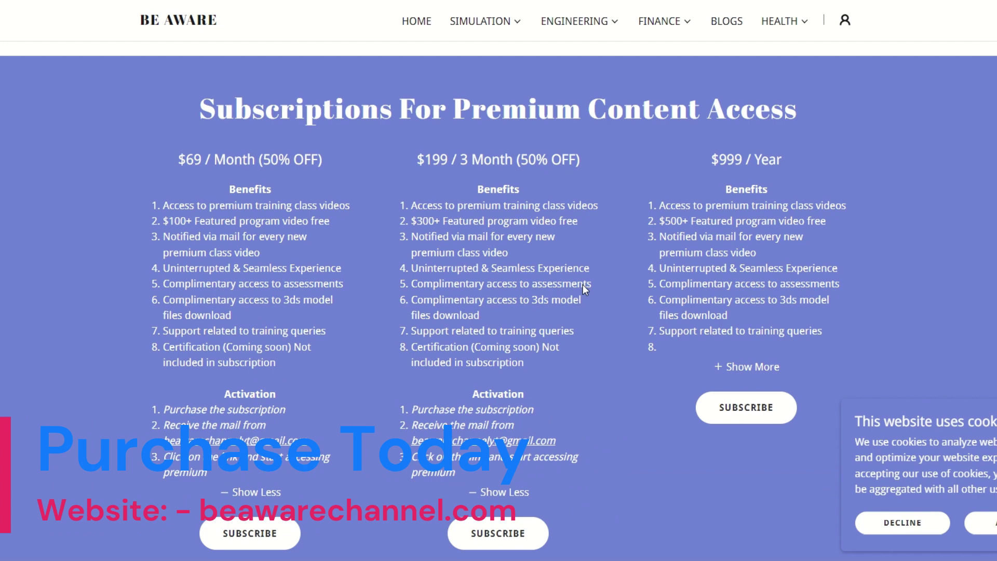
{"action": "left_click", "coordinate": [746, 368]}
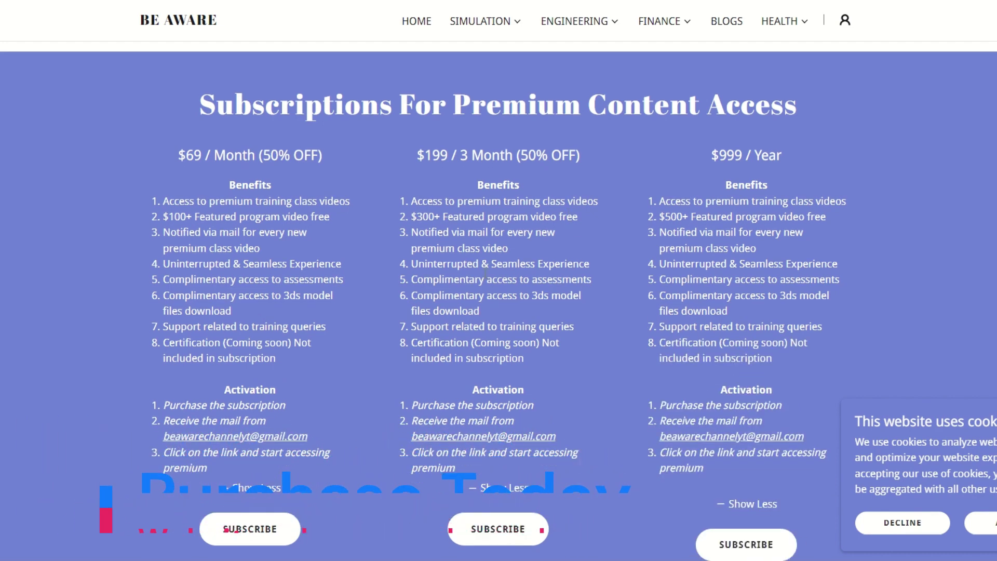
{"action": "scroll", "coordinate": [485, 274], "scroll_direction": "down", "scroll_amount": 4}
{"action": "scroll", "coordinate": [485, 273], "scroll_direction": "up", "scroll_amount": 3}
{"action": "scroll", "coordinate": [485, 273], "scroll_direction": "down", "scroll_amount": 4}
{"action": "scroll", "coordinate": [485, 273], "scroll_direction": "up", "scroll_amount": 4}
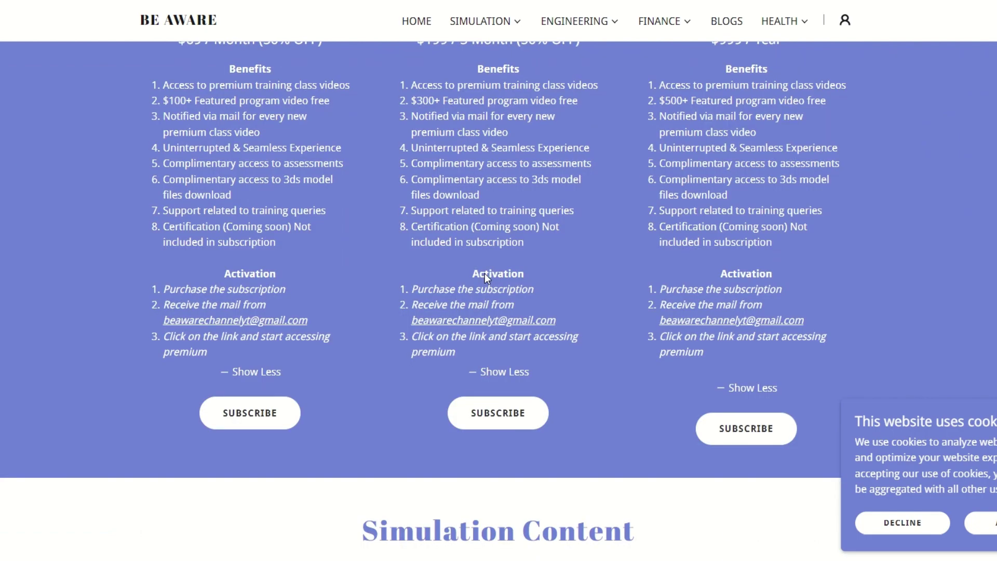
{"action": "scroll", "coordinate": [484, 273], "scroll_direction": "up", "scroll_amount": 3}
{"action": "scroll", "coordinate": [484, 274], "scroll_direction": "down", "scroll_amount": 1}
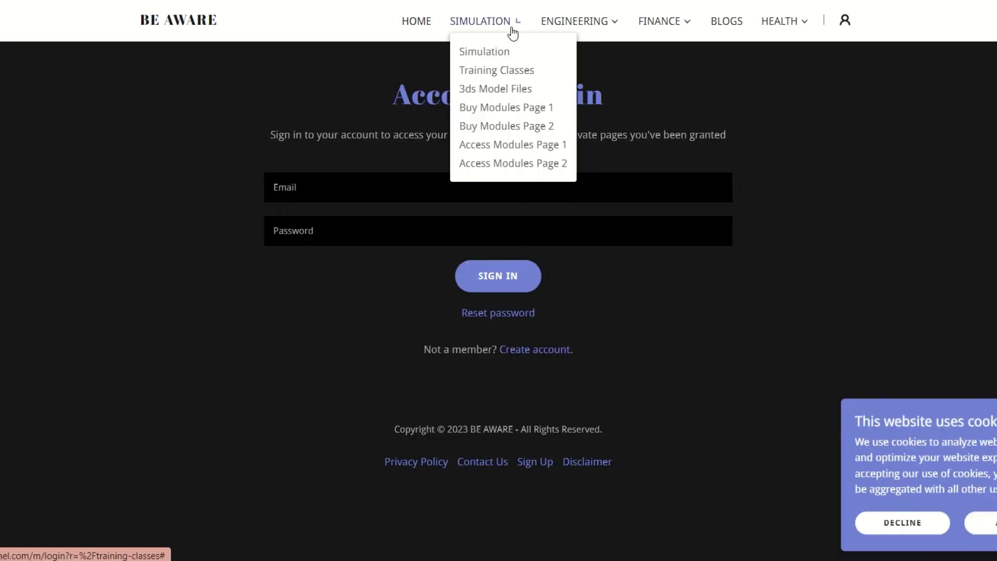
{"action": "mouse_move", "coordinate": [484, 20]}
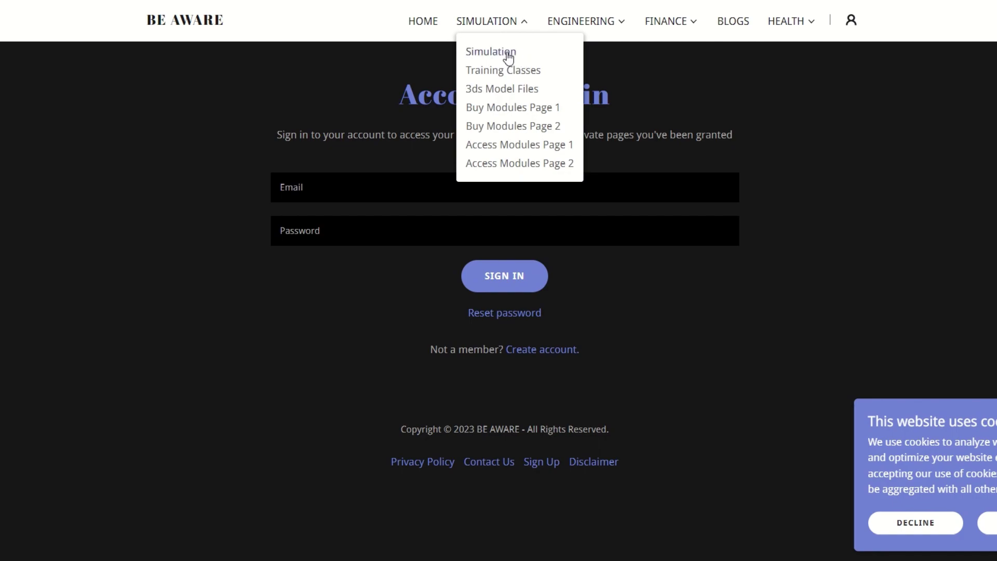
{"action": "left_click", "coordinate": [506, 53]}
{"action": "scroll", "coordinate": [558, 253], "scroll_direction": "down", "scroll_amount": 5}
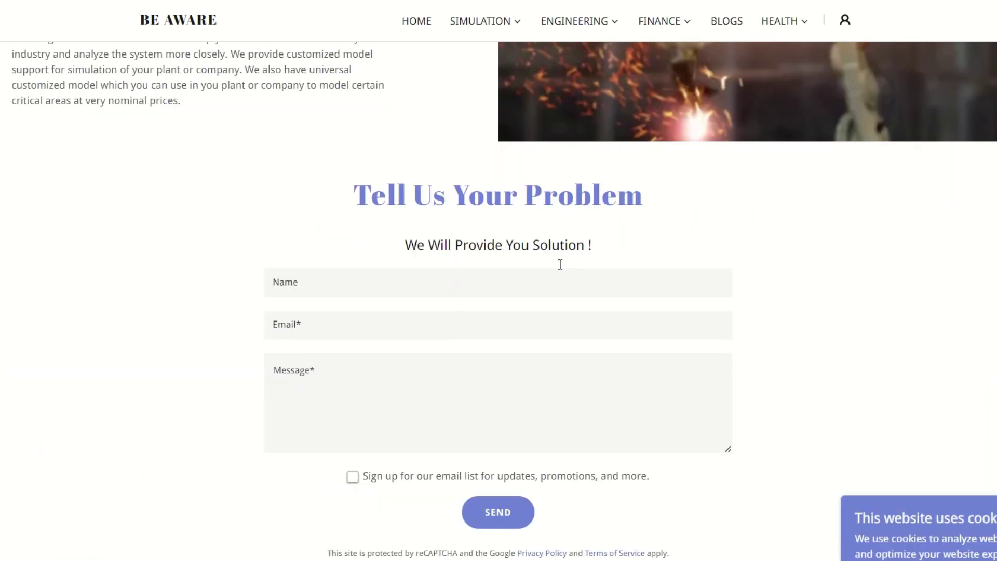
{"action": "scroll", "coordinate": [558, 264], "scroll_direction": "down", "scroll_amount": 5}
{"action": "scroll", "coordinate": [559, 264], "scroll_direction": "down", "scroll_amount": 5}
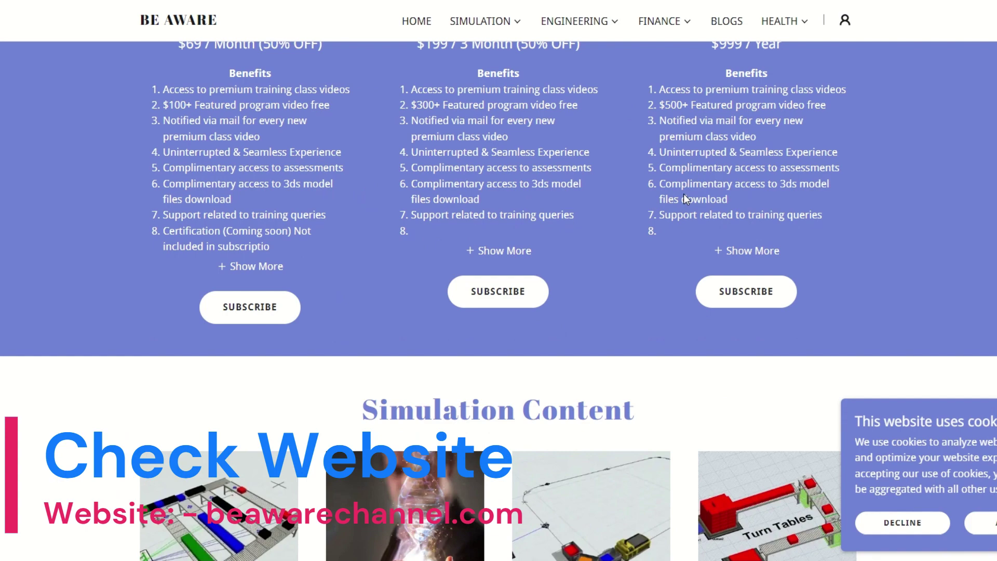
{"action": "scroll", "coordinate": [666, 277], "scroll_direction": "up", "scroll_amount": 4}
{"action": "scroll", "coordinate": [666, 277], "scroll_direction": "up", "scroll_amount": 2}
{"action": "scroll", "coordinate": [666, 278], "scroll_direction": "up", "scroll_amount": 2}
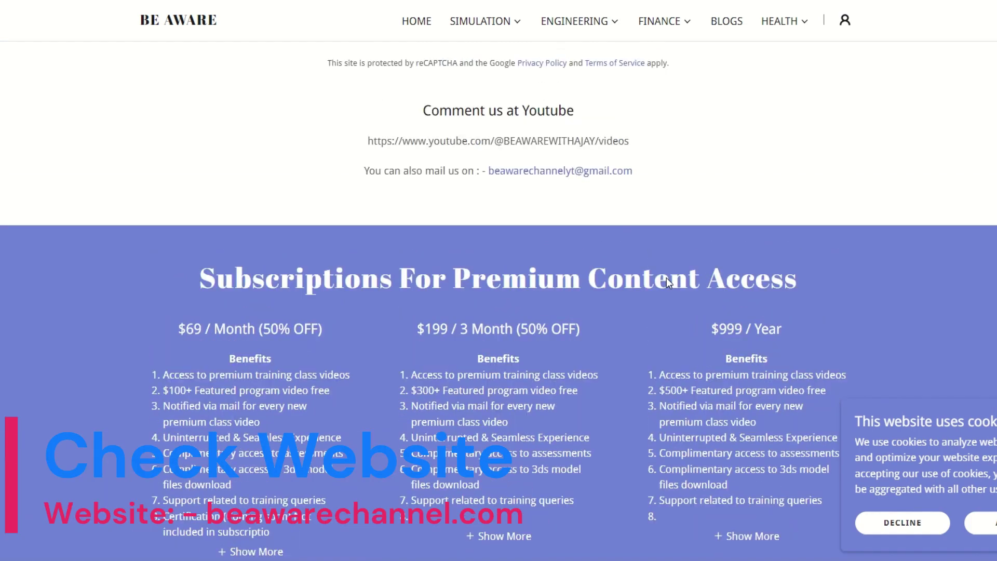
{"action": "scroll", "coordinate": [666, 277], "scroll_direction": "up", "scroll_amount": 4}
{"action": "scroll", "coordinate": [665, 278], "scroll_direction": "up", "scroll_amount": 3}
{"action": "scroll", "coordinate": [666, 277], "scroll_direction": "down", "scroll_amount": 4}
{"action": "scroll", "coordinate": [665, 278], "scroll_direction": "down", "scroll_amount": 3}
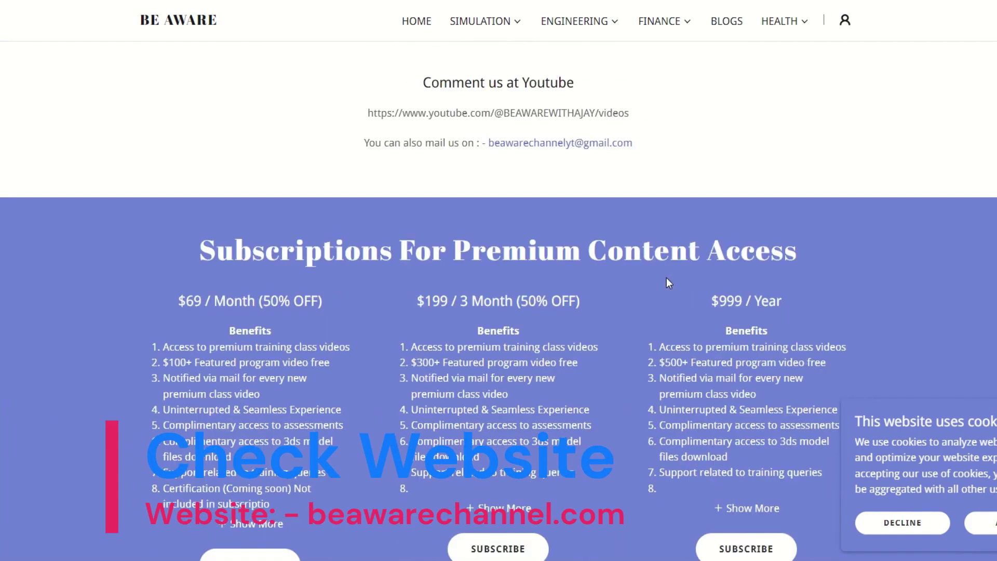
{"action": "scroll", "coordinate": [666, 277], "scroll_direction": "down", "scroll_amount": 3}
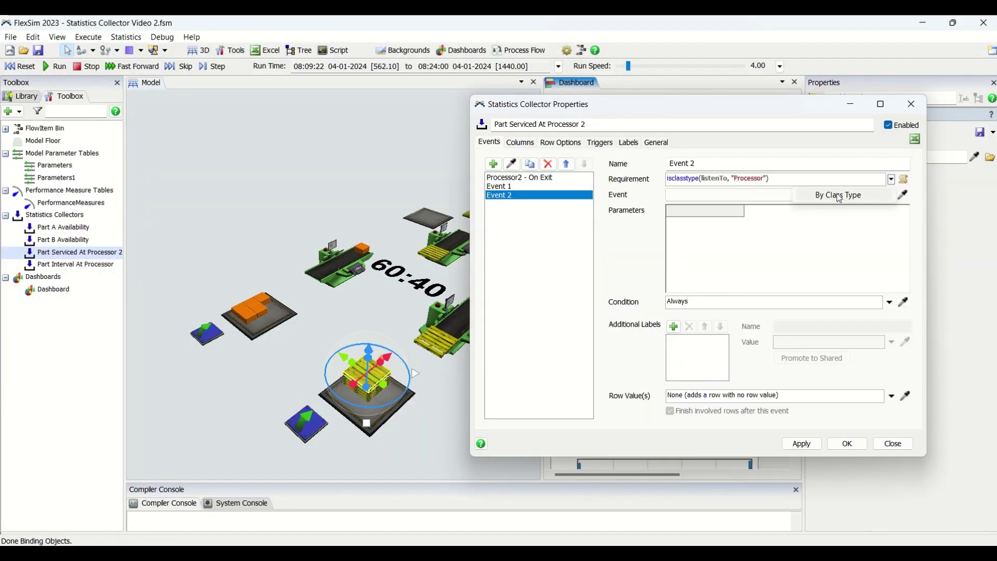
Set Event 2 to Setup Time, then view the add-event options without adding any.
{"action": "left_click", "coordinate": [838, 195]}
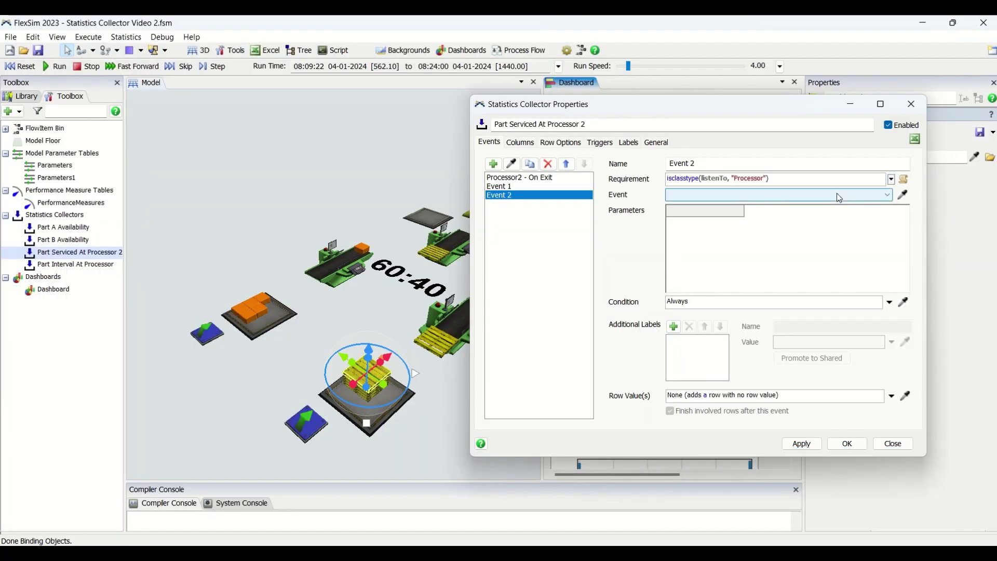
{"action": "left_click", "coordinate": [891, 196]}
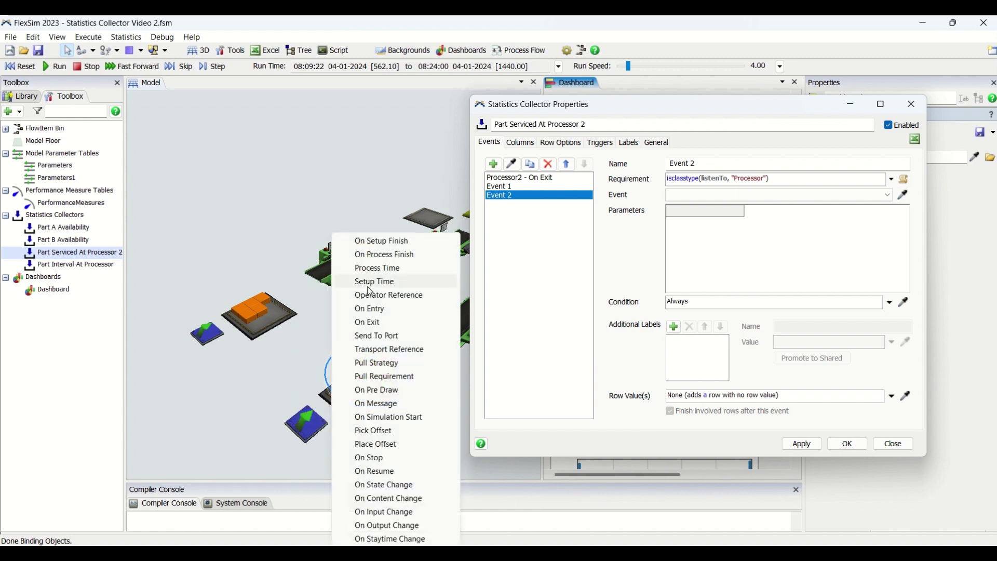
{"action": "left_click", "coordinate": [374, 282]}
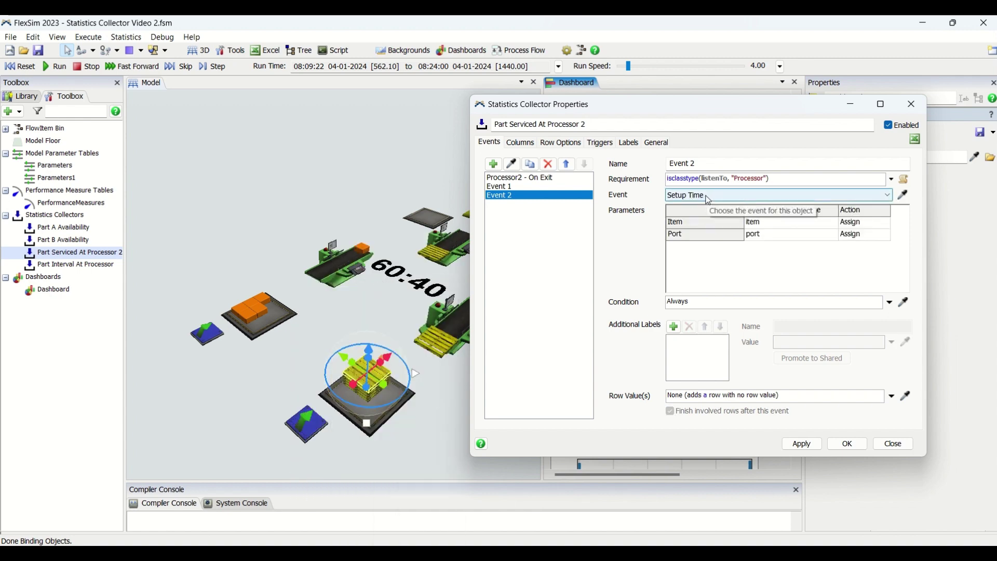
{"action": "left_click", "coordinate": [492, 163]}
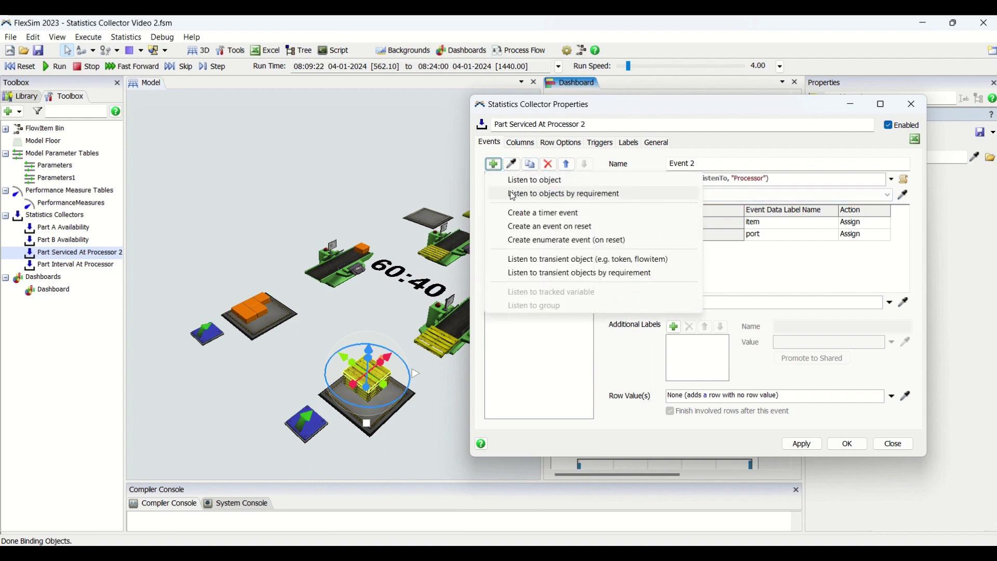
{"action": "left_click", "coordinate": [828, 168]}
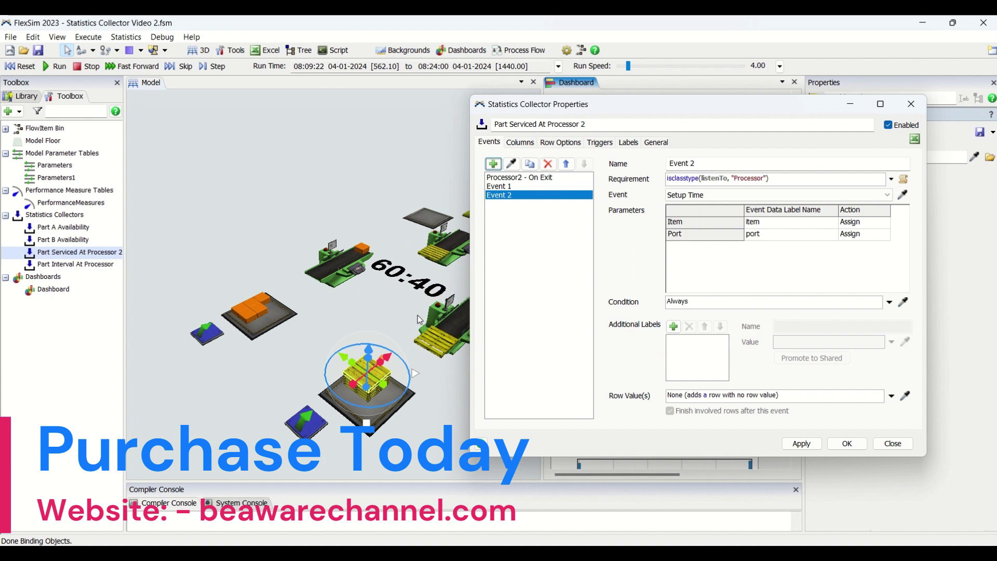
Select Processor2 in the 3D model and set Event 2 to On Entry.
{"action": "left_click", "coordinate": [343, 269]}
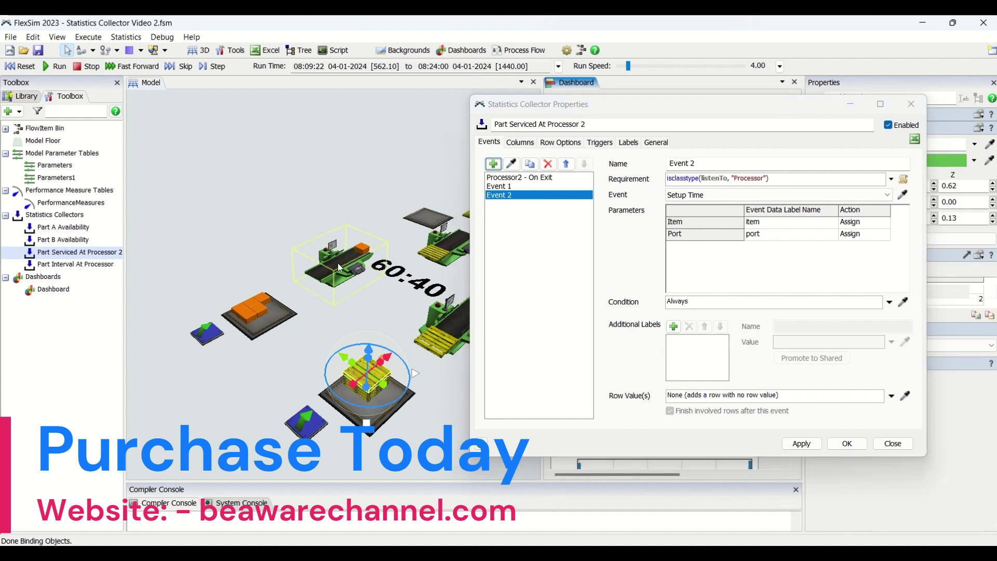
{"action": "left_click", "coordinate": [711, 195]}
{"action": "left_click", "coordinate": [705, 253]}
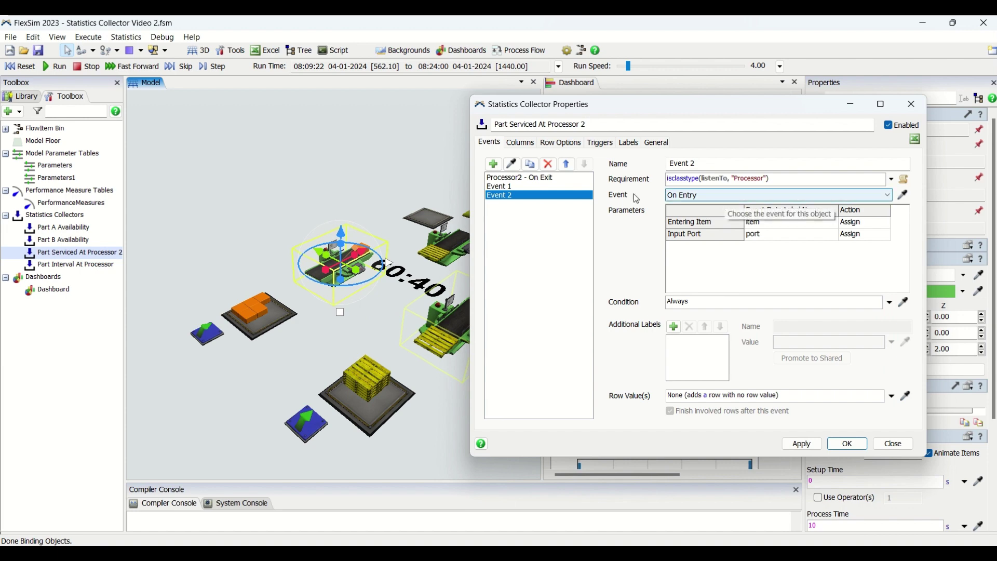
{"action": "left_click", "coordinate": [519, 142]}
{"action": "left_click", "coordinate": [560, 141]}
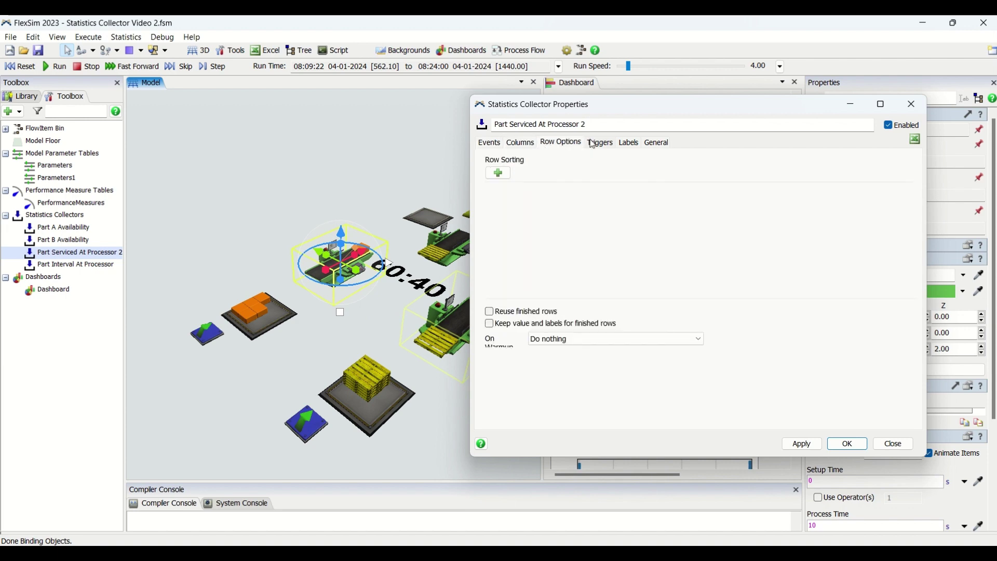
{"action": "left_click", "coordinate": [599, 142]}
{"action": "left_click", "coordinate": [489, 142]}
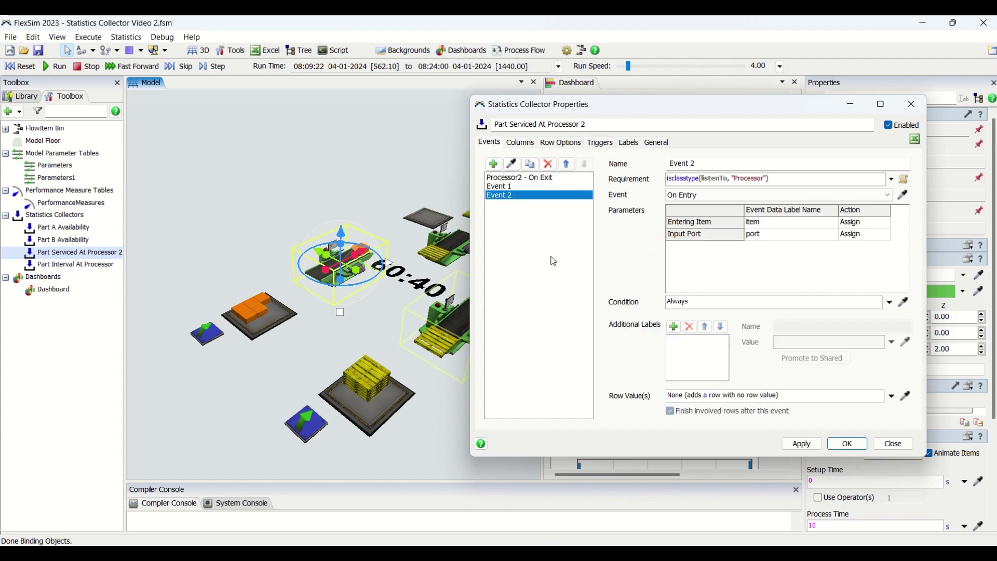
{"action": "left_click", "coordinate": [493, 164]}
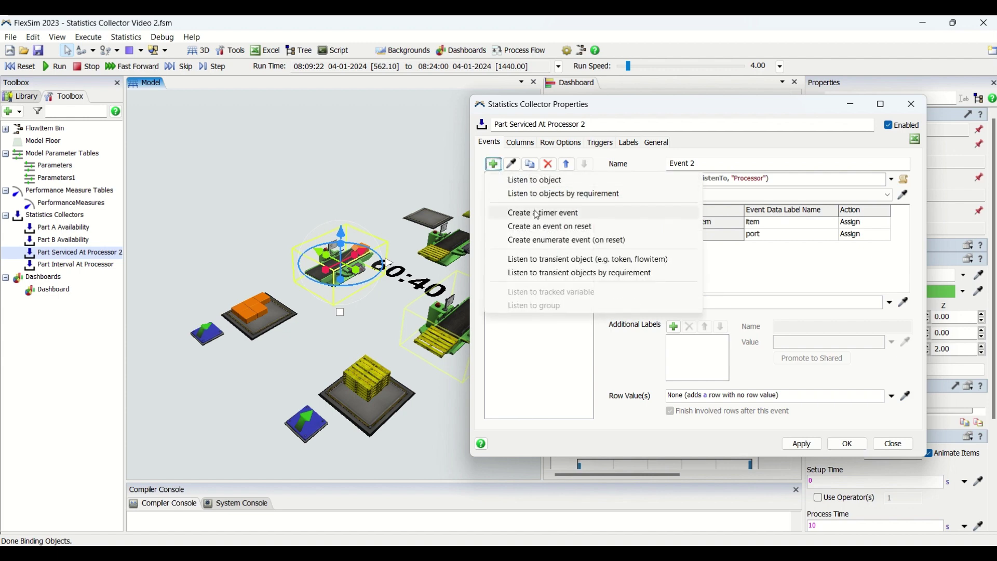
{"action": "left_click", "coordinate": [520, 141]}
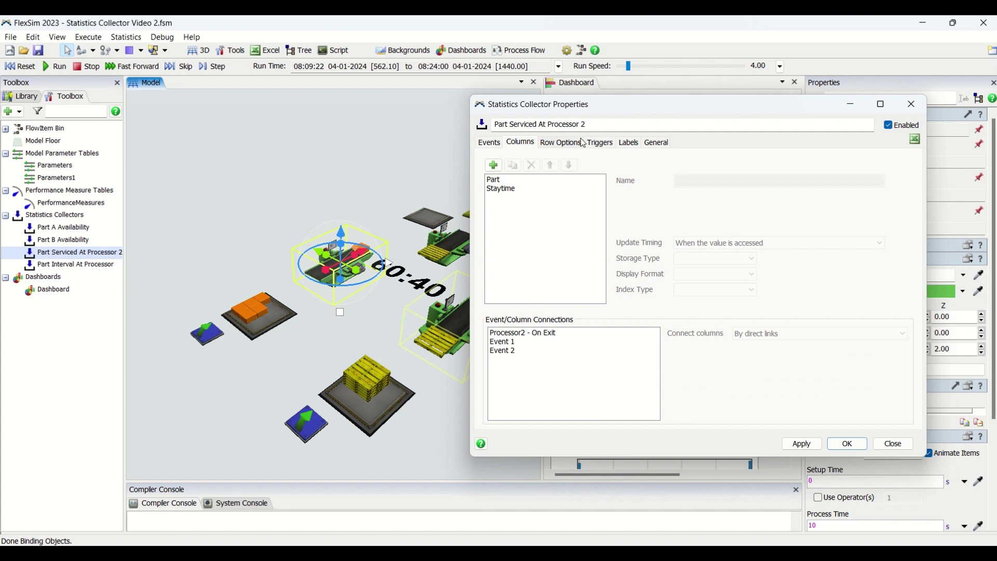
{"action": "left_click", "coordinate": [560, 142]}
{"action": "left_click", "coordinate": [600, 142]}
{"action": "left_click", "coordinate": [655, 142]}
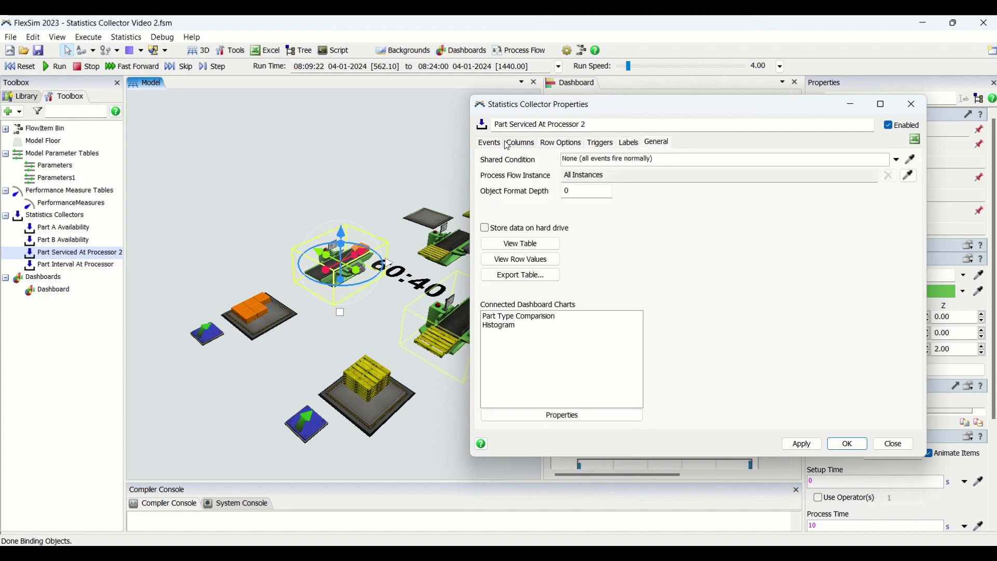
{"action": "left_click", "coordinate": [489, 142]}
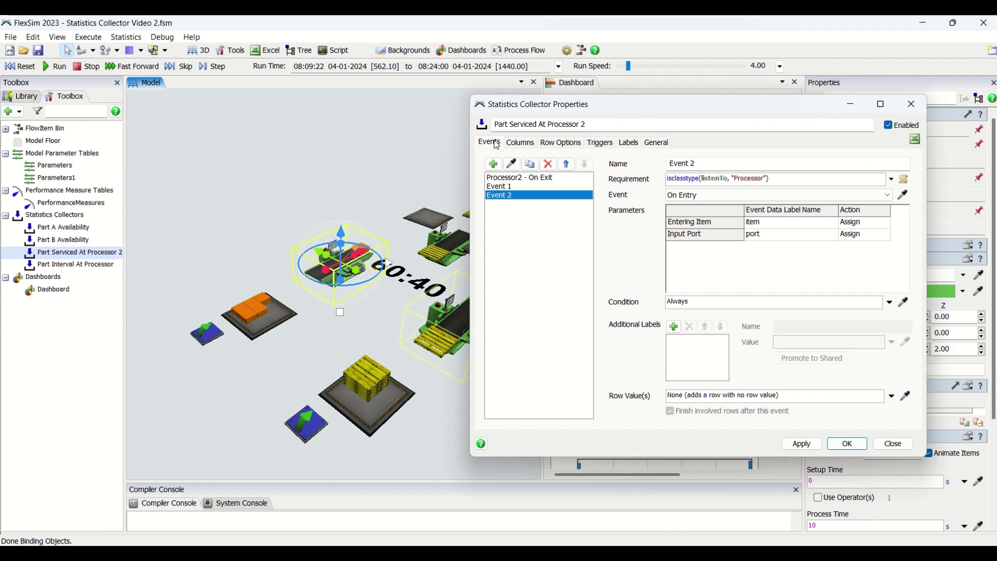
{"action": "left_click", "coordinate": [68, 265]}
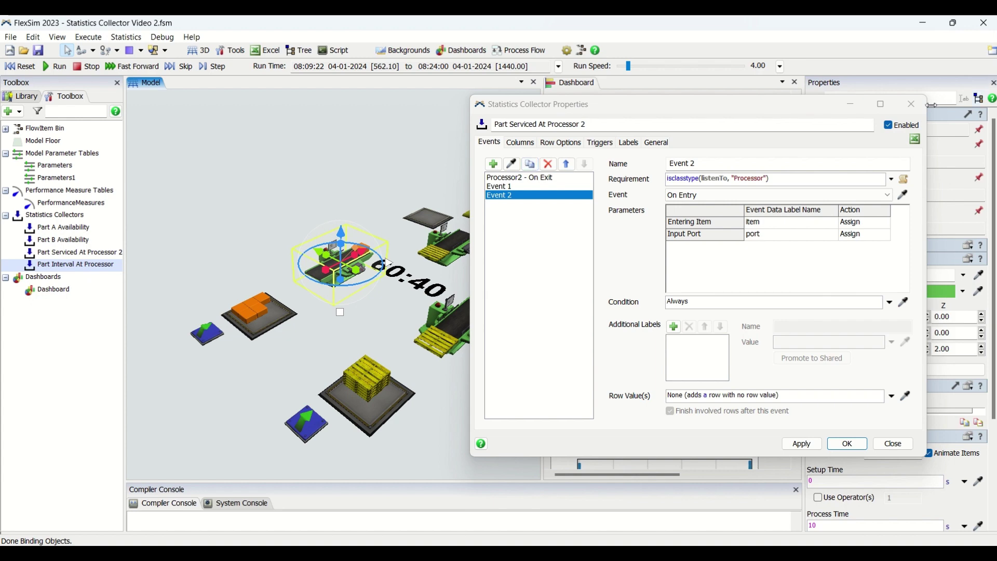
Close Statistics Collector Properties and pan the 3D model view to shift the layout.
{"action": "left_click", "coordinate": [910, 104]}
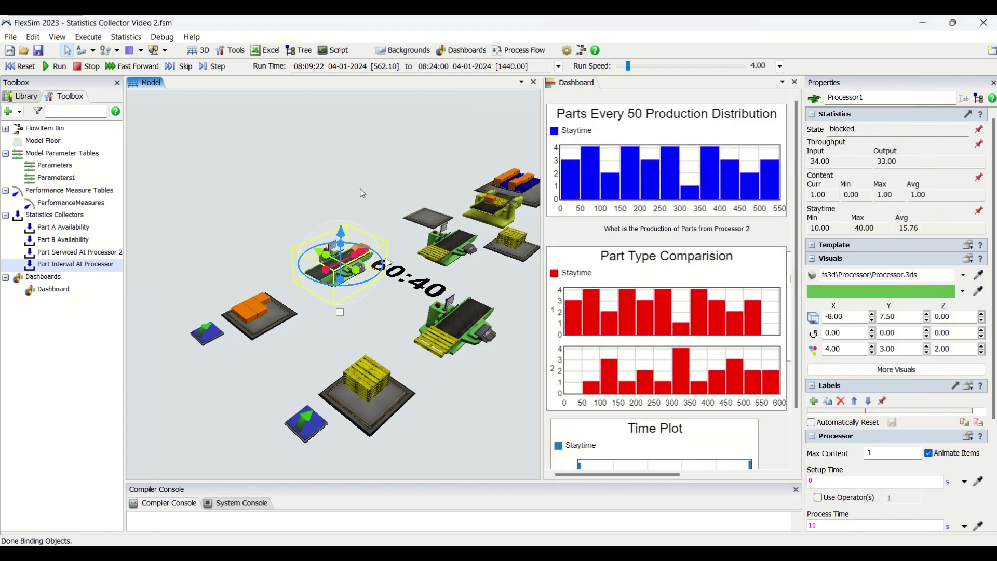
{"action": "left_click_drag", "start_coordinate": [376, 185], "coordinate": [325, 189]}
{"action": "scroll", "coordinate": [325, 189], "scroll_direction": "up", "scroll_amount": 2}
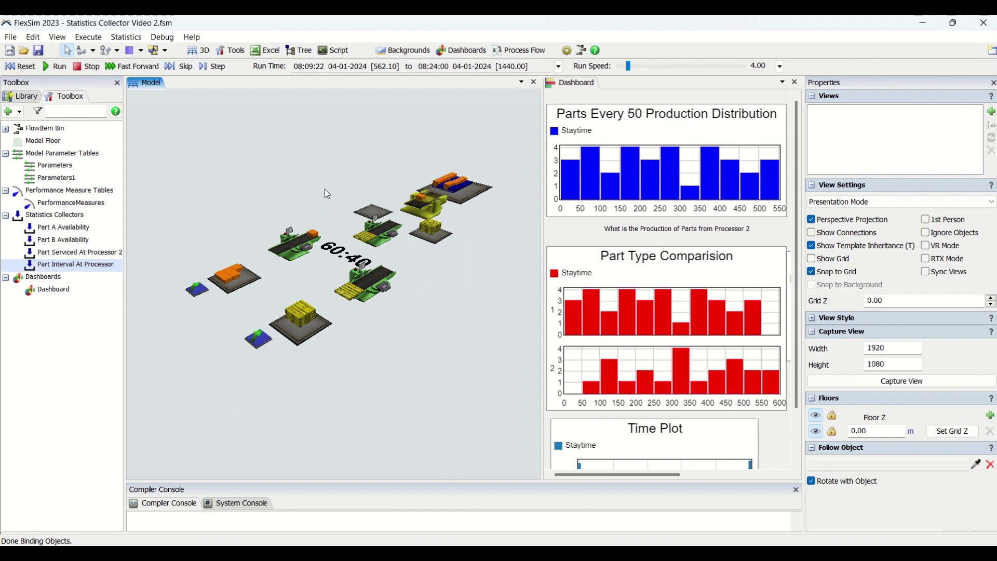
{"action": "scroll", "coordinate": [325, 189], "scroll_direction": "up", "scroll_amount": 1}
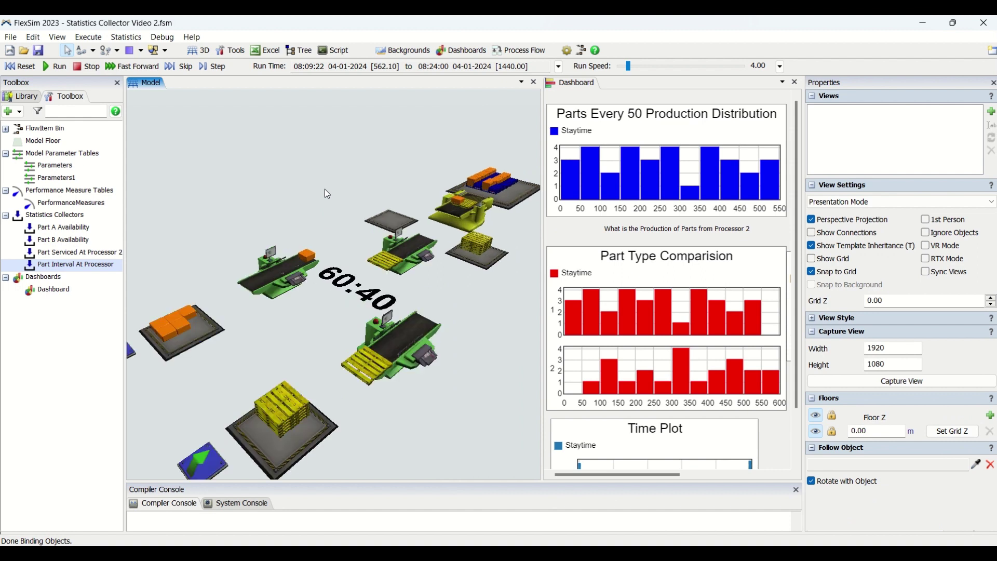